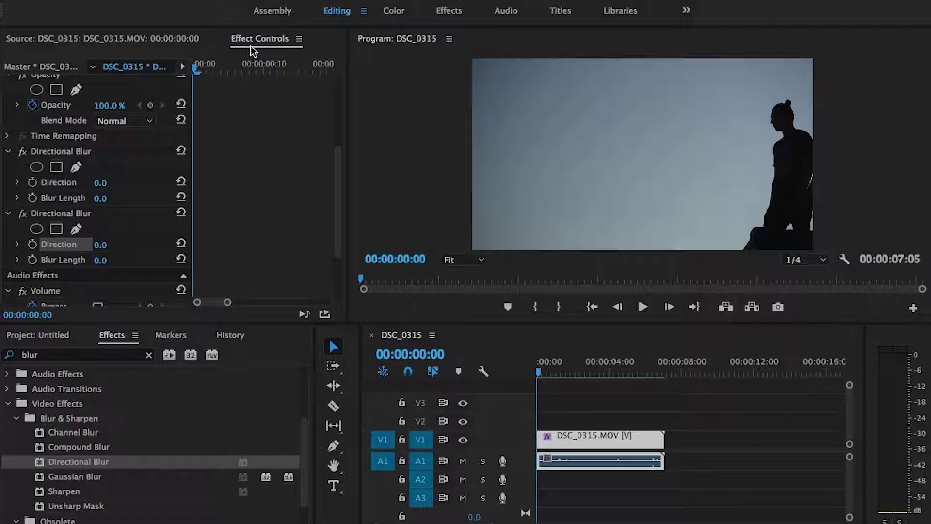
Step: Turn on Blur Length keyframing for the second Directional Blur at the clip's first frame
{"action": "scroll", "coordinate": [110, 146], "scroll_direction": "down", "scroll_amount": 2}
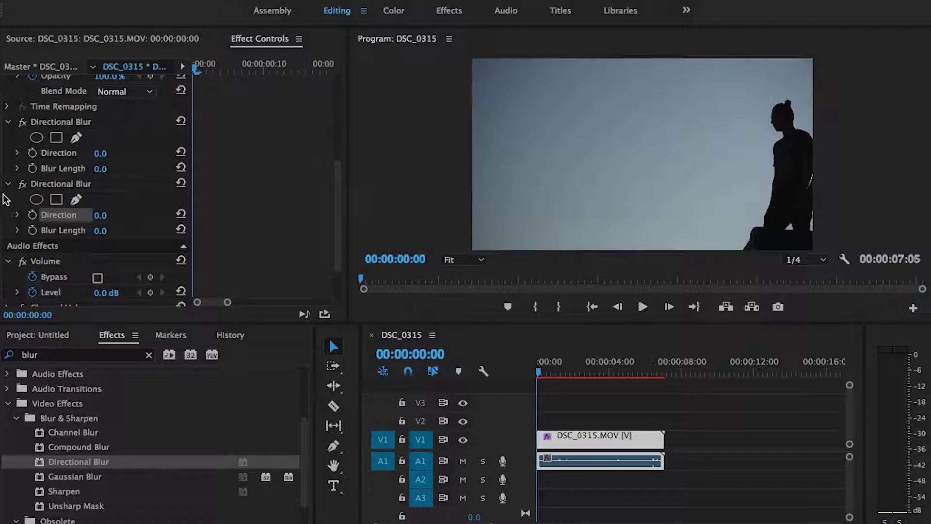
{"action": "scroll", "coordinate": [124, 199], "scroll_direction": "up", "scroll_amount": 5}
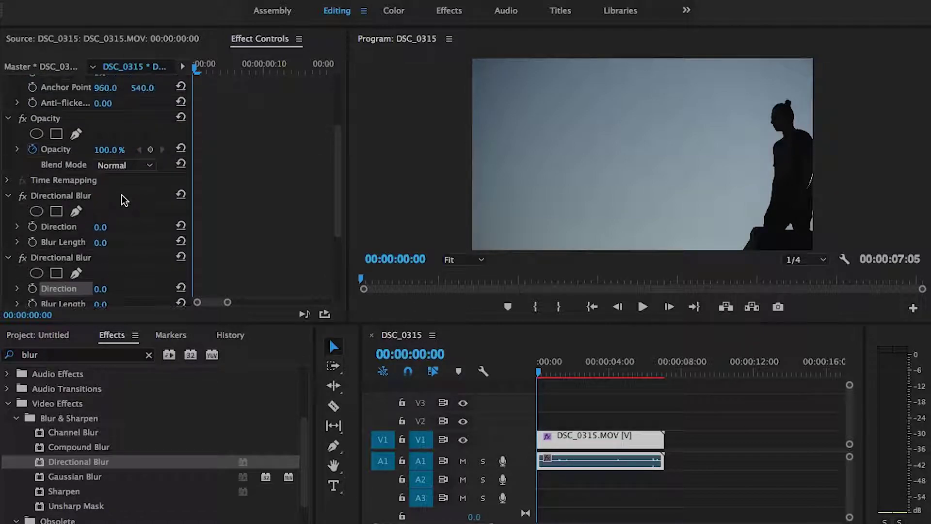
{"action": "scroll", "coordinate": [124, 199], "scroll_direction": "down", "scroll_amount": 2}
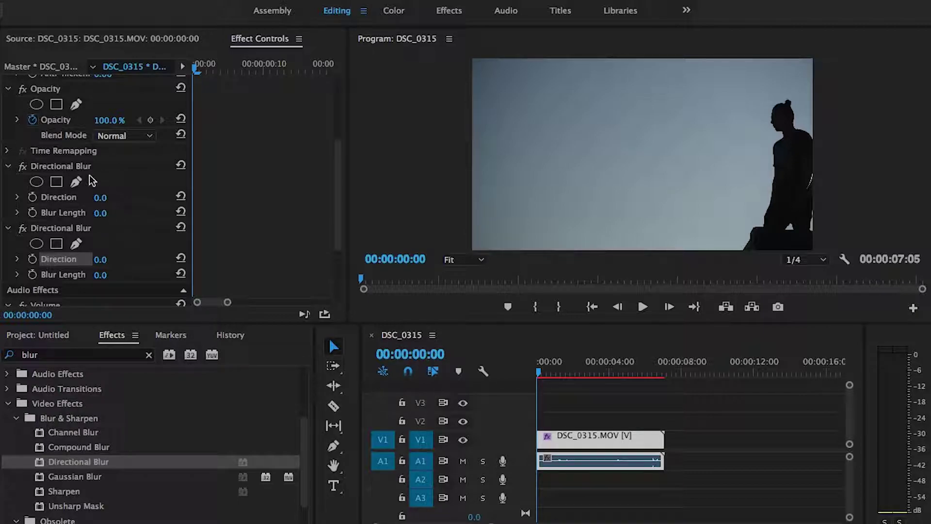
{"action": "scroll", "coordinate": [27, 171], "scroll_direction": "up", "scroll_amount": 4}
{"action": "scroll", "coordinate": [38, 154], "scroll_direction": "down", "scroll_amount": 5}
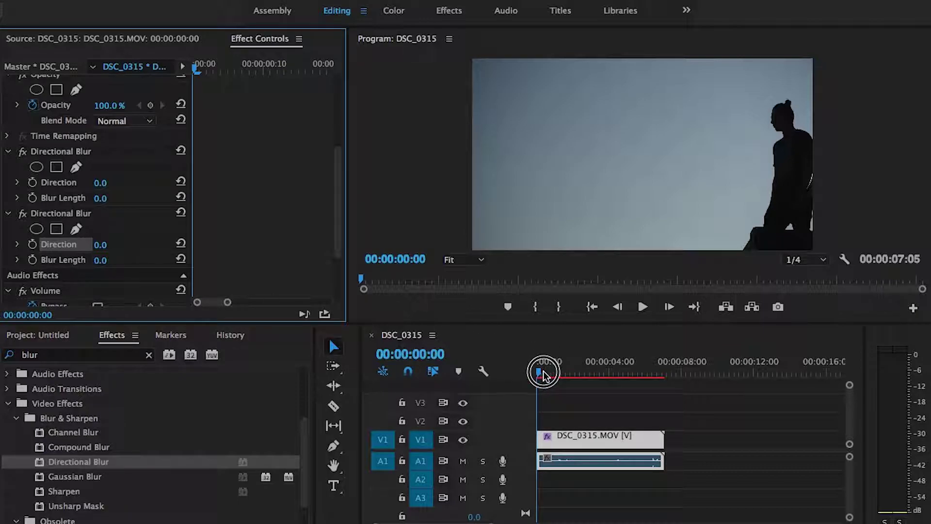
{"action": "left_click_drag", "start_coordinate": [539, 376], "coordinate": [531, 378]}
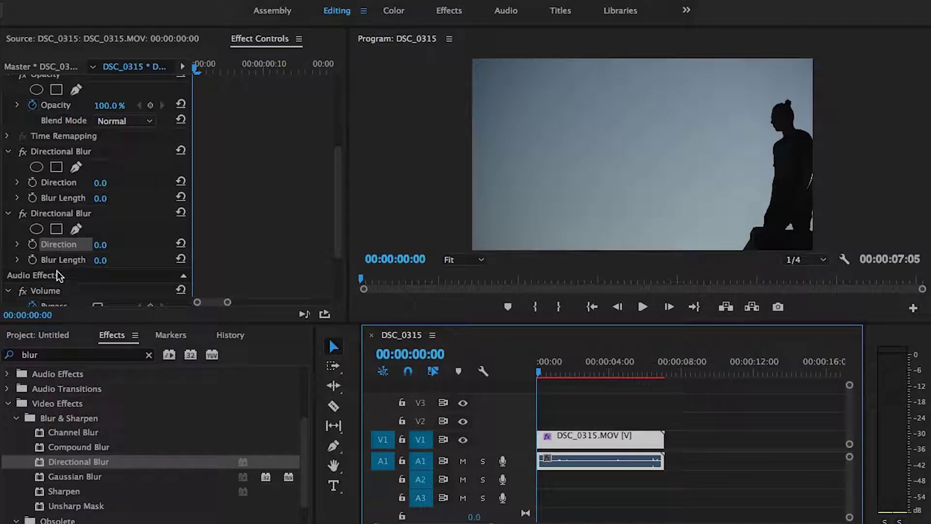
{"action": "left_click", "coordinate": [42, 261]}
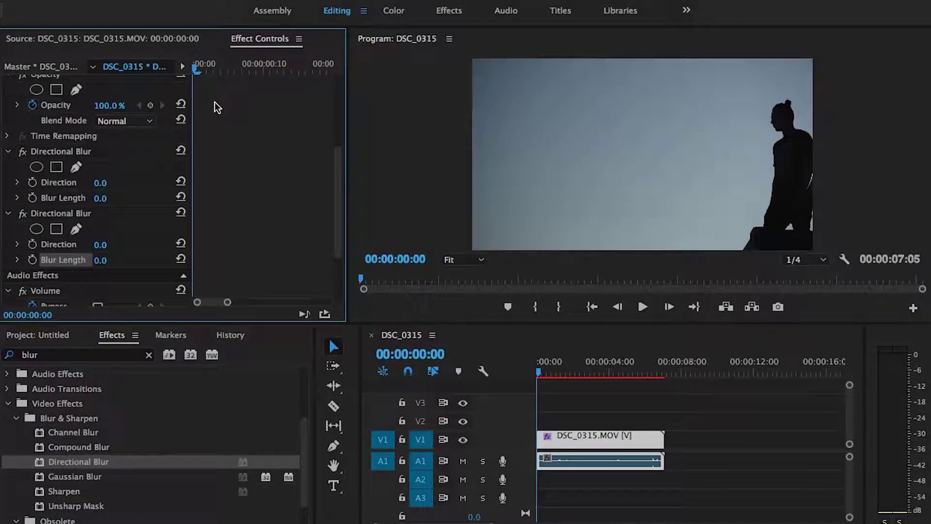
{"action": "left_click_drag", "start_coordinate": [198, 72], "coordinate": [177, 69]}
{"action": "left_click", "coordinate": [31, 261]}
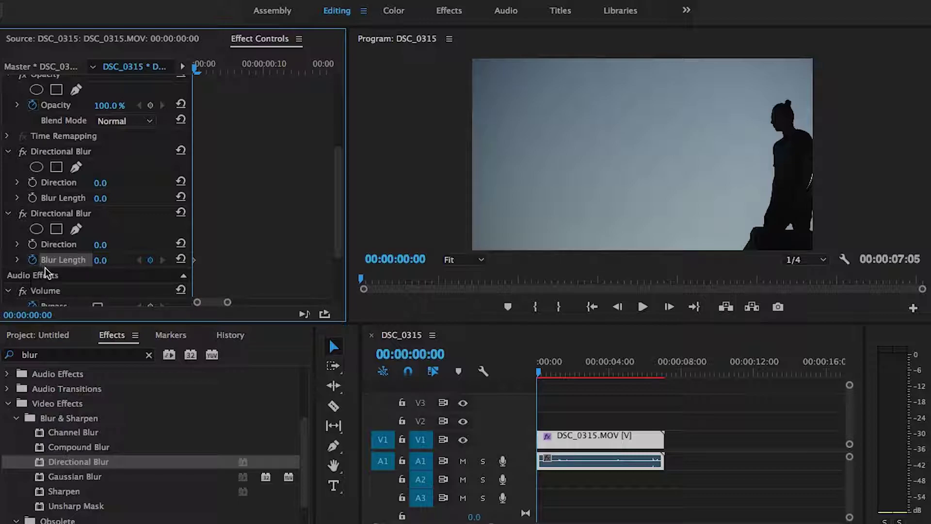
{"action": "left_click", "coordinate": [195, 263]}
Step: Add a keyframe at 00:00:01:03 setting the second Directional Blur's Blur Length to 71.0
{"action": "left_click_drag", "start_coordinate": [198, 72], "coordinate": [221, 68]}
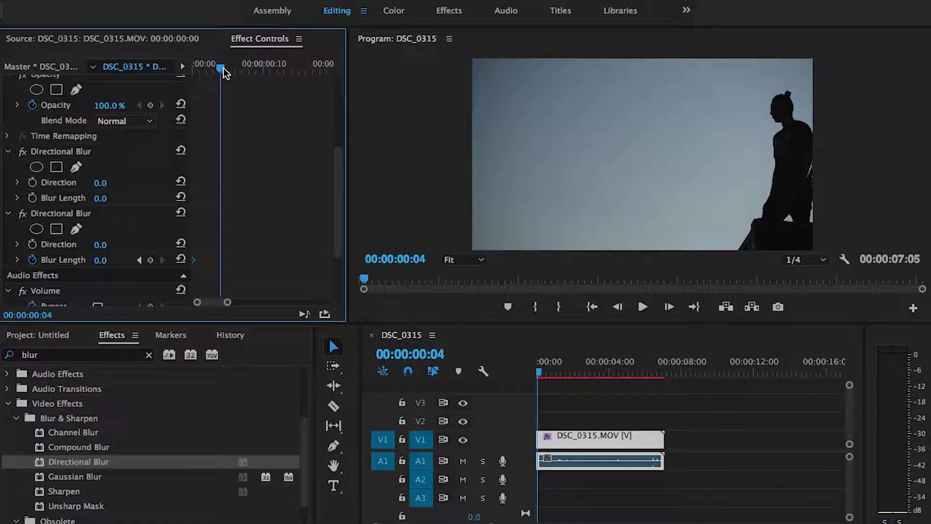
{"action": "left_click_drag", "start_coordinate": [222, 68], "coordinate": [187, 74]}
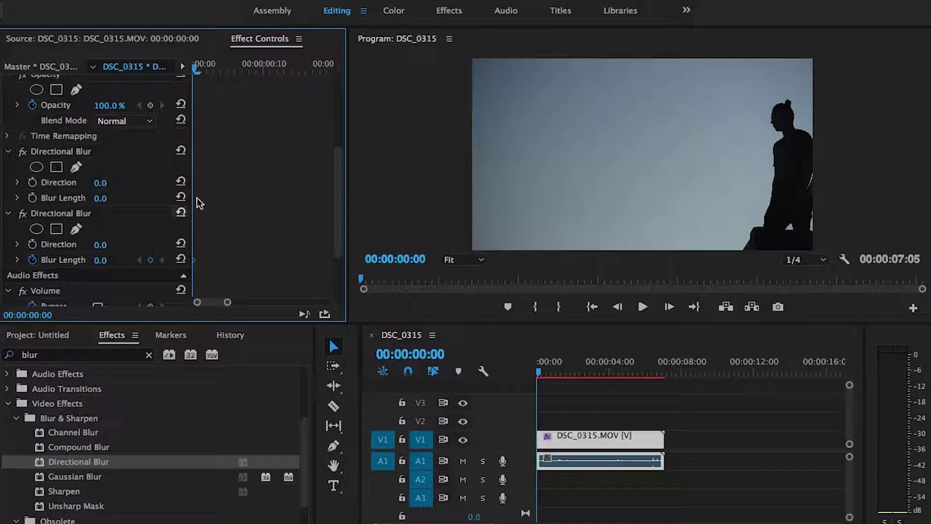
{"action": "left_click_drag", "start_coordinate": [197, 73], "coordinate": [321, 74]}
{"action": "left_click_drag", "start_coordinate": [230, 304], "coordinate": [274, 305]}
{"action": "left_click_drag", "start_coordinate": [217, 76], "coordinate": [266, 78]}
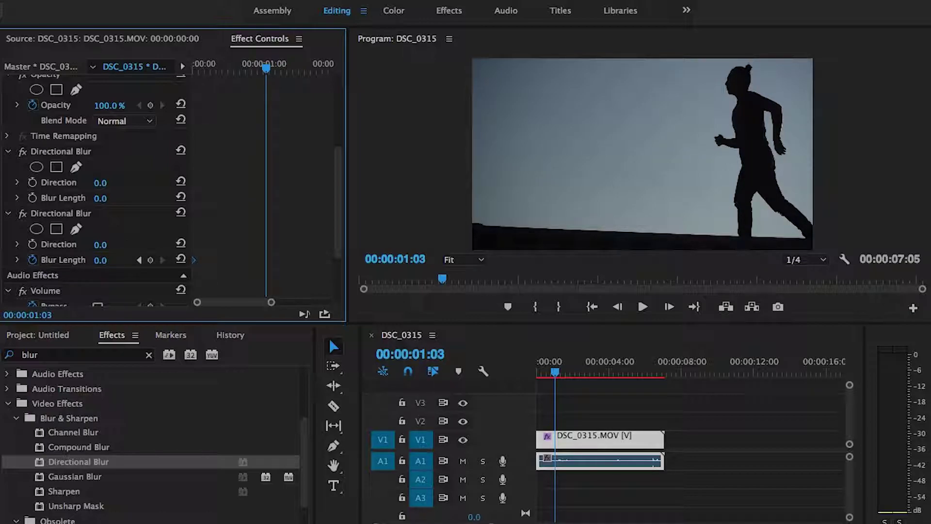
{"action": "left_click_drag", "start_coordinate": [101, 261], "coordinate": [133, 260]}
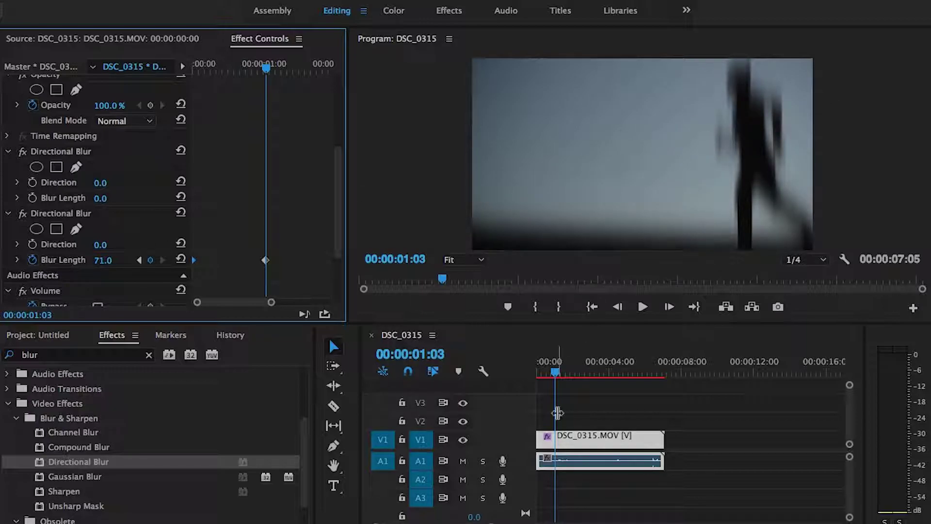
Step: Add a keyframe at 00:00:02:02 resetting the second Directional Blur's Blur Length to 0.0
{"action": "left_click_drag", "start_coordinate": [270, 69], "coordinate": [318, 102]}
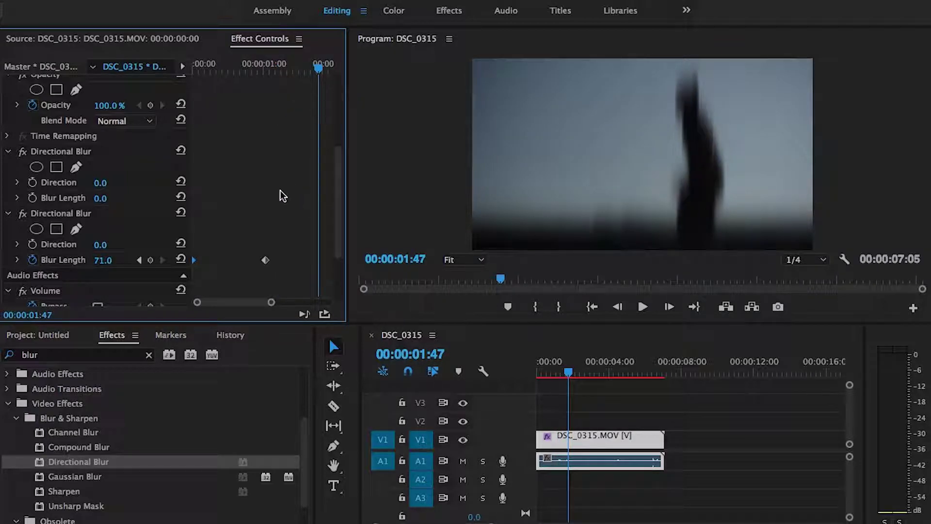
{"action": "left_click_drag", "start_coordinate": [270, 305], "coordinate": [303, 299]}
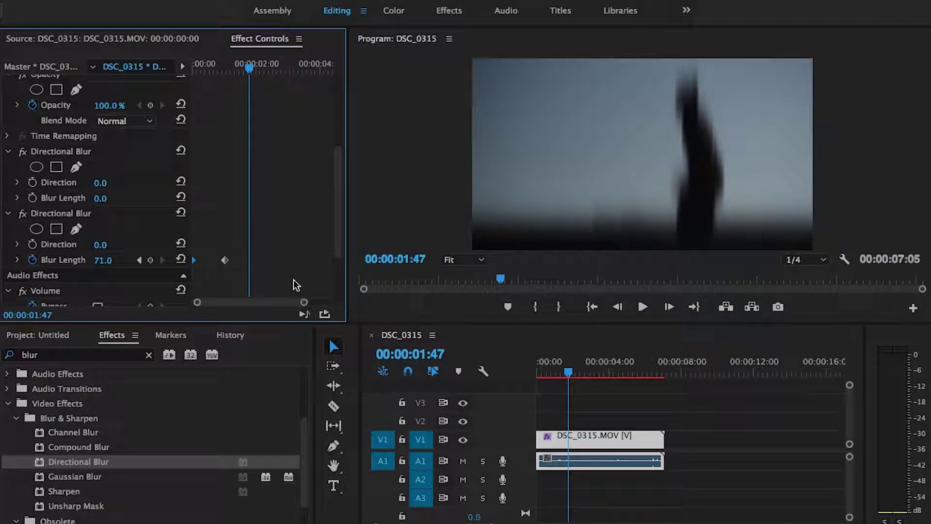
{"action": "scroll", "coordinate": [257, 78], "scroll_direction": "up", "scroll_amount": 1}
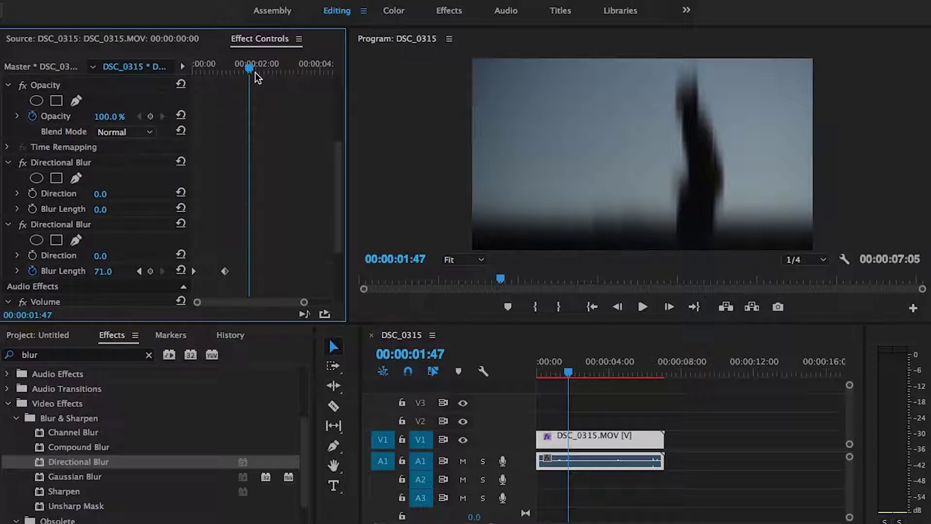
{"action": "left_click", "coordinate": [196, 272]}
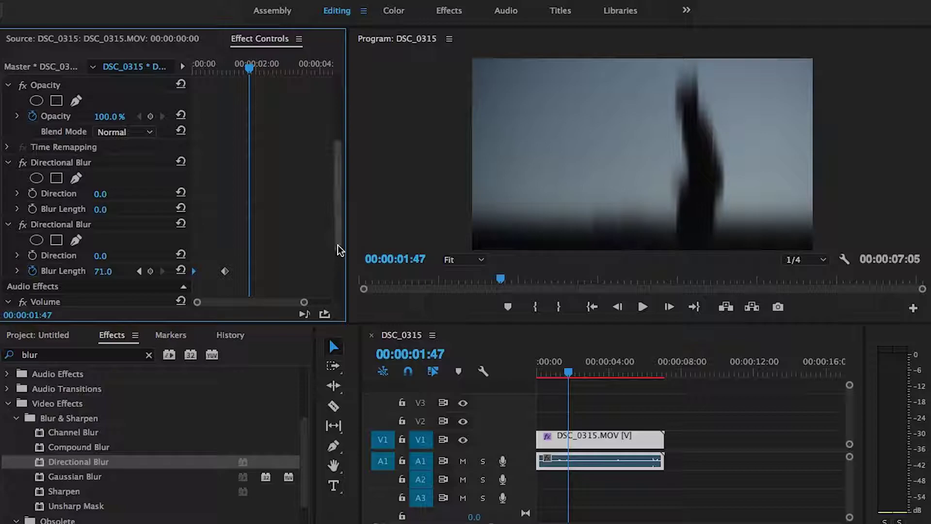
{"action": "left_click_drag", "start_coordinate": [338, 246], "coordinate": [337, 265]}
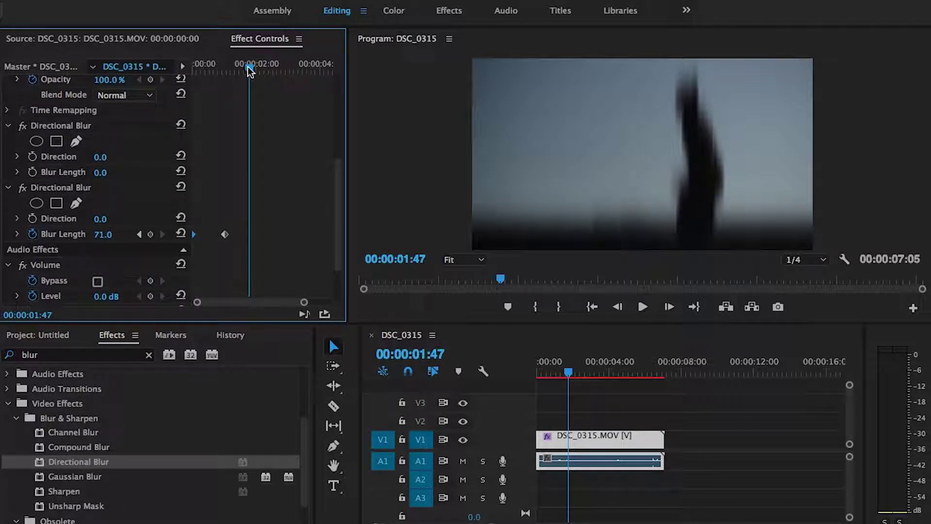
{"action": "mouse_move", "coordinate": [251, 72]}
{"action": "left_mouse_down"}
{"action": "mouse_move", "coordinate": [266, 71]}
{"action": "mouse_move", "coordinate": [258, 72]}
{"action": "left_mouse_up"}
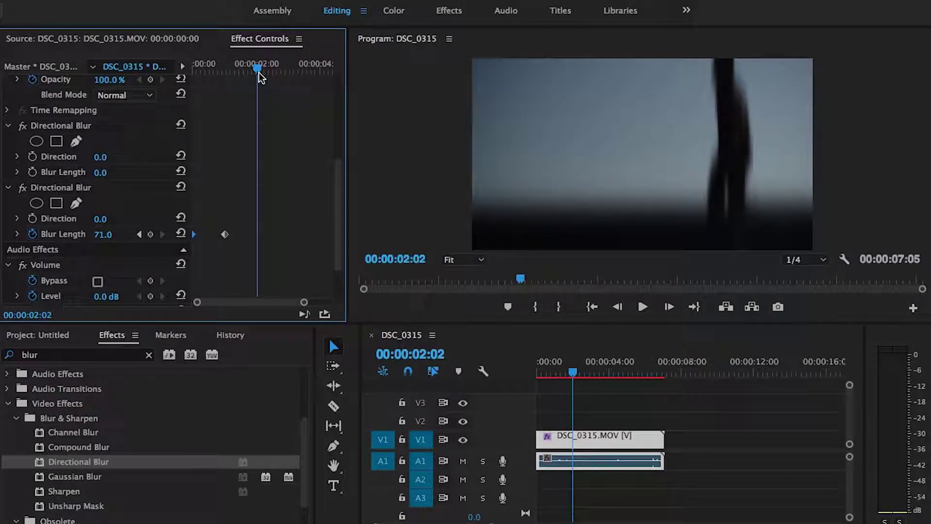
{"action": "left_click", "coordinate": [181, 235]}
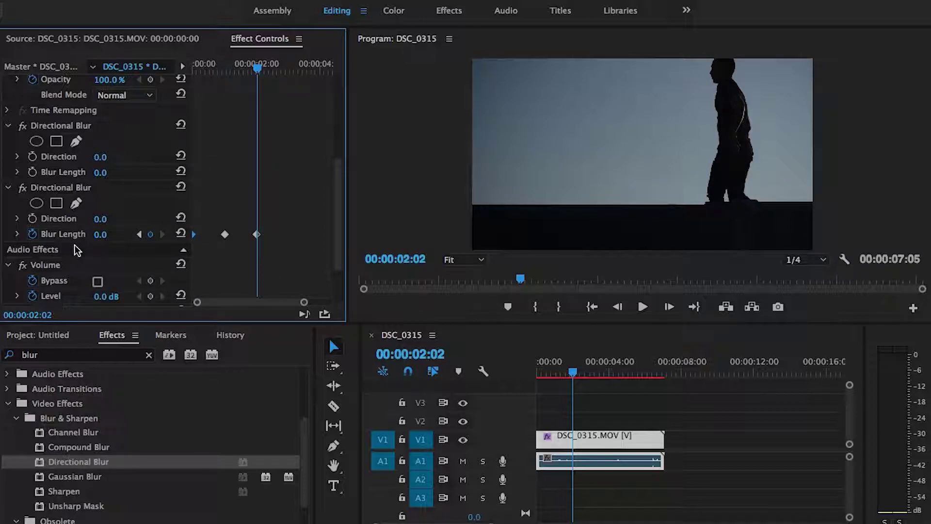
Step: Play the clip from its start and scrub across the three Blur Length keyframes to examine the animated blur
{"action": "left_click_drag", "start_coordinate": [260, 73], "coordinate": [150, 66]}
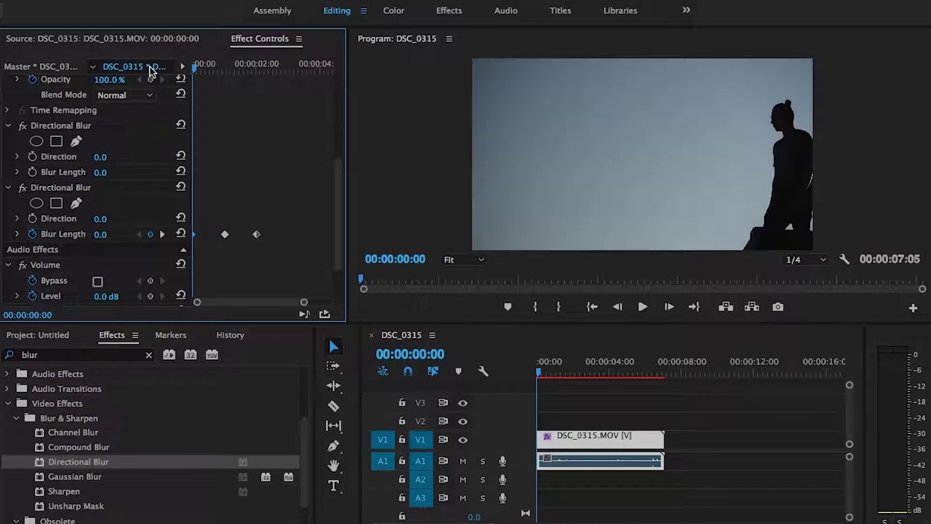
{"action": "key", "text": "space"}
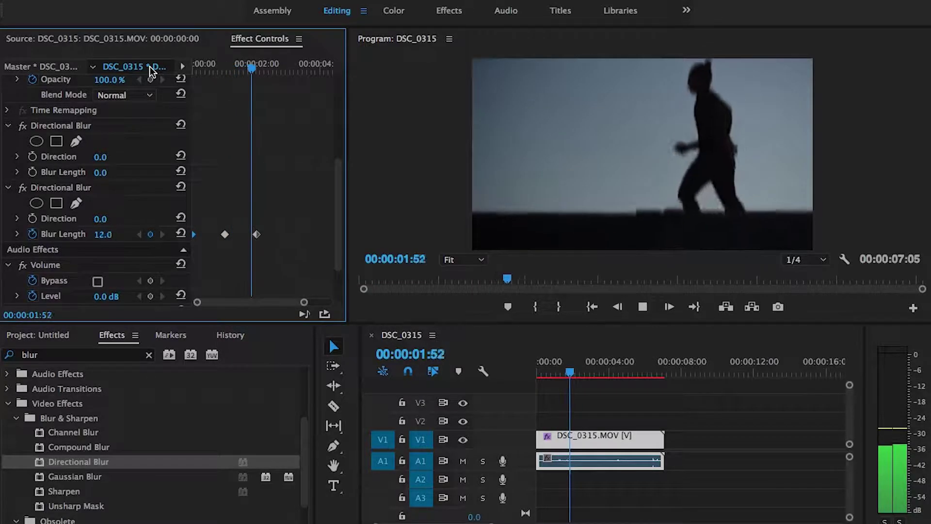
{"action": "key", "text": "space"}
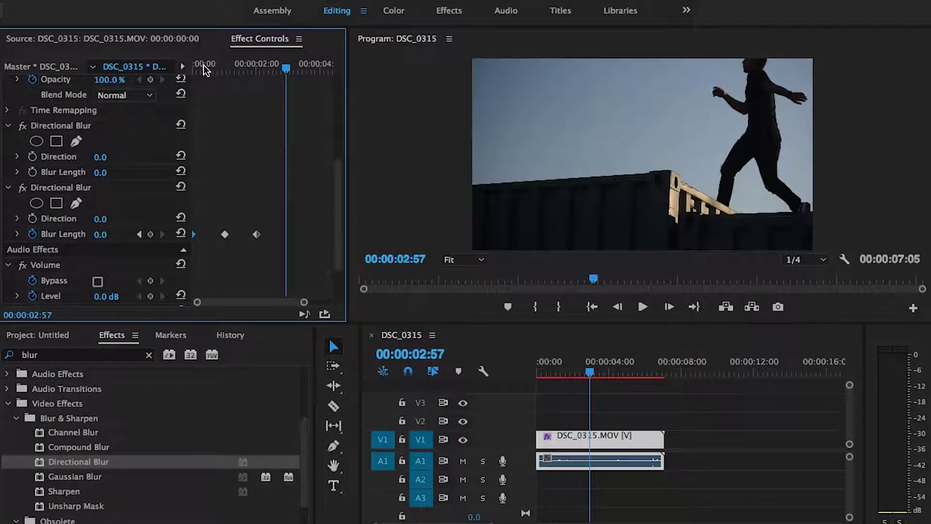
{"action": "left_click", "coordinate": [204, 65]}
{"action": "left_click", "coordinate": [188, 68]}
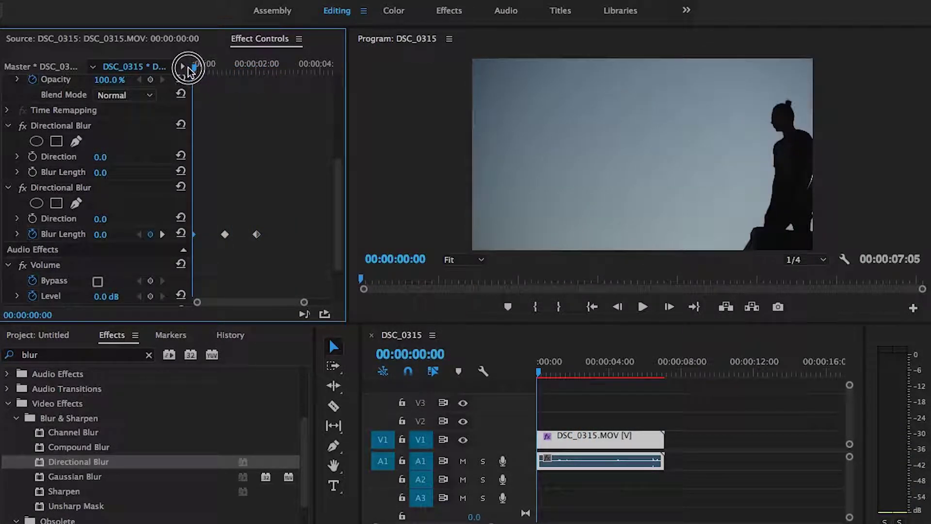
{"action": "left_click_drag", "start_coordinate": [186, 67], "coordinate": [198, 69]}
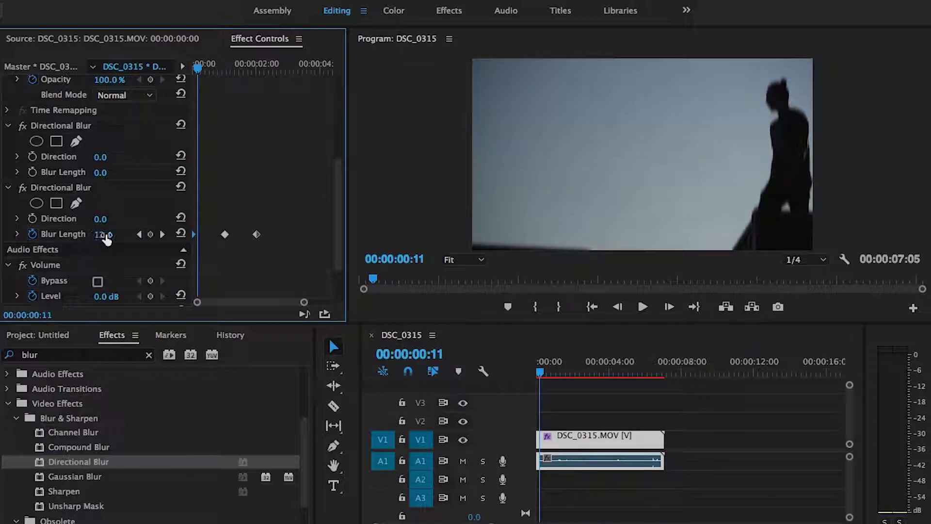
{"action": "left_click_drag", "start_coordinate": [199, 71], "coordinate": [254, 78]}
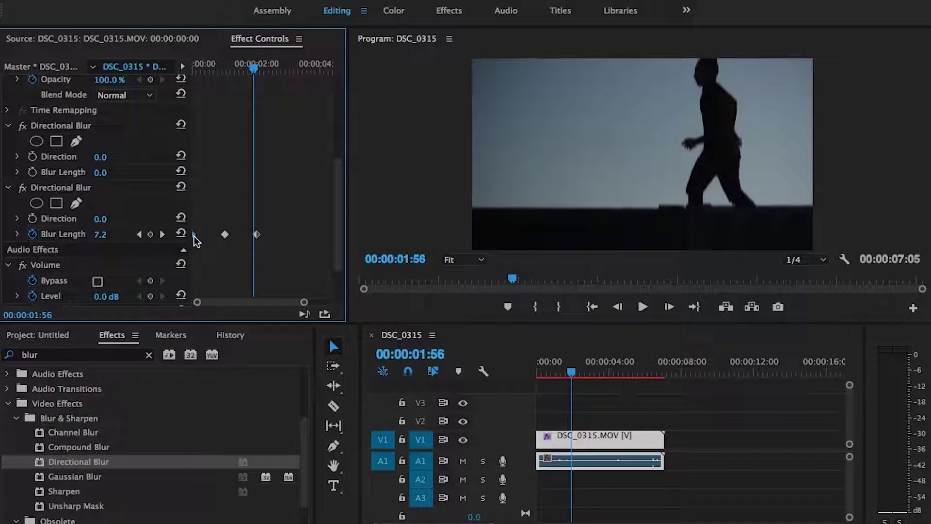
{"action": "left_click_drag", "start_coordinate": [255, 68], "coordinate": [260, 91]}
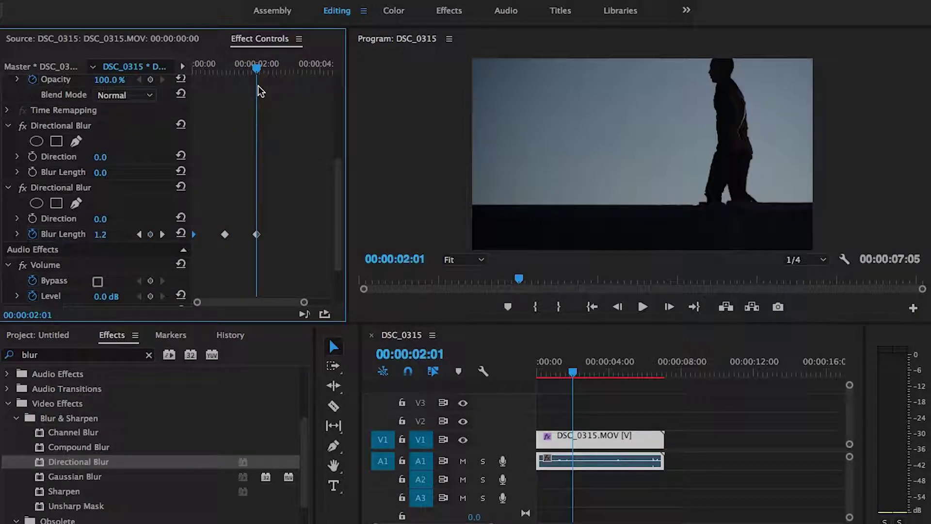